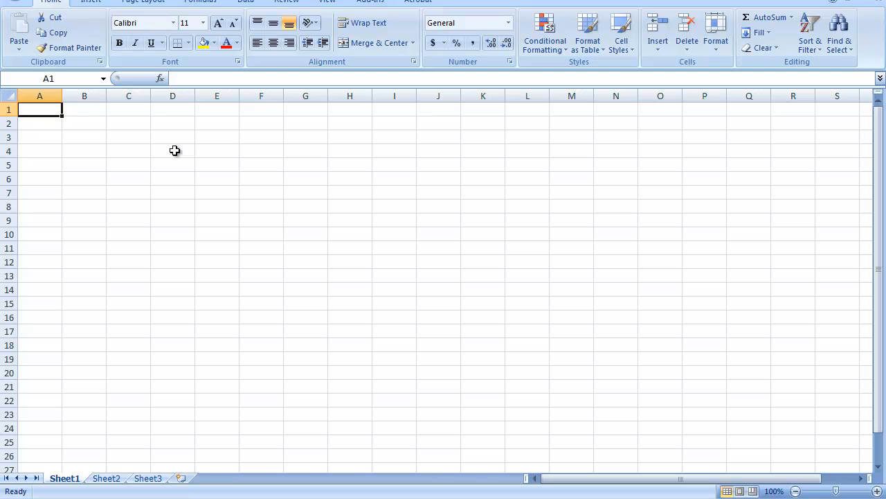
Enter the title "Graph the function y = x^2 - 3x + 4" in cell D4
left_click(175, 150)
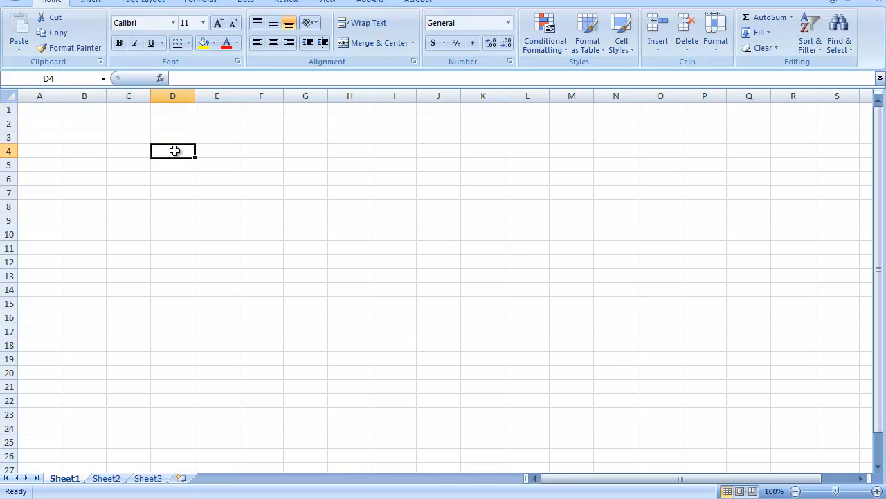
type("Graph the")
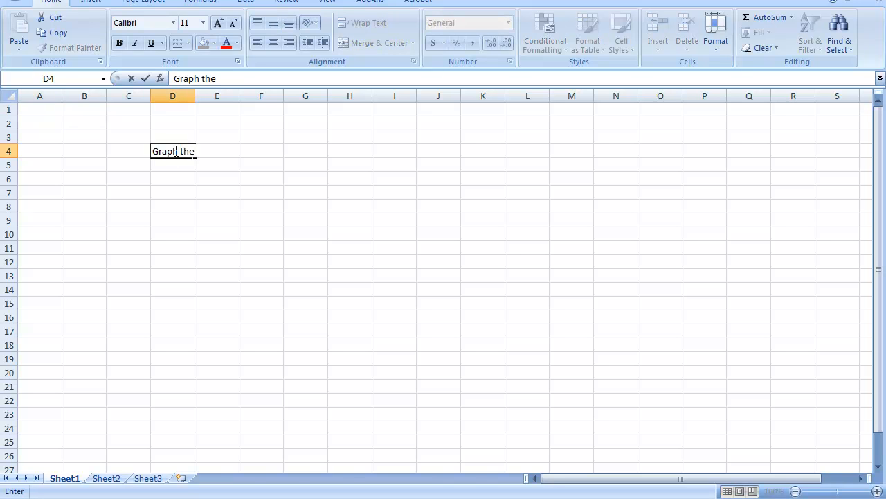
type(" function y=")
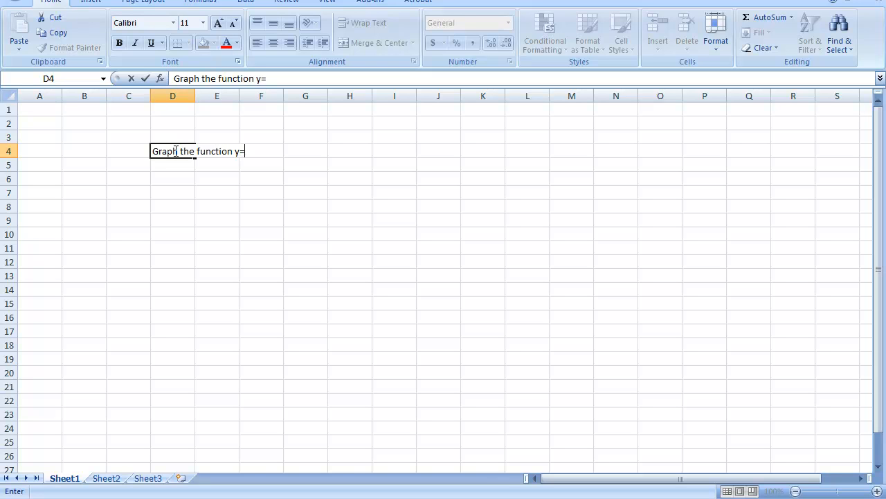
key("BackSpace")
type("= x^2 - 3x + 4")
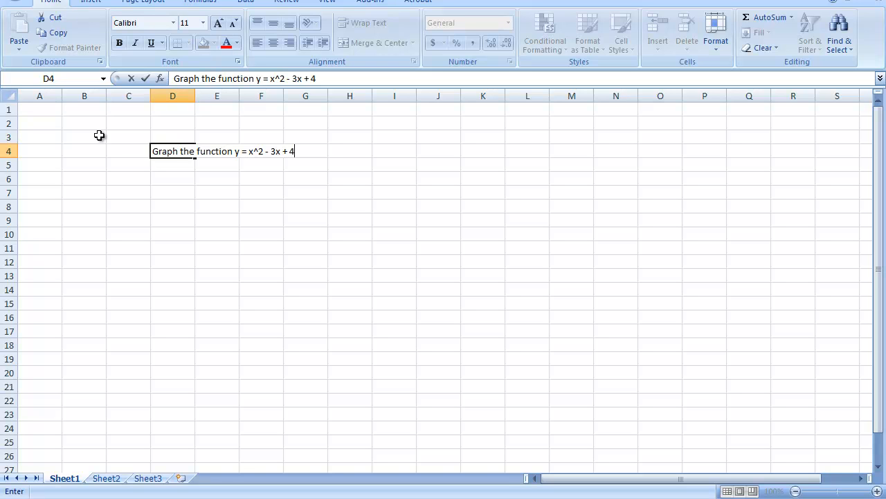
Enter column headers x in D7 and y in E7
left_click(166, 192)
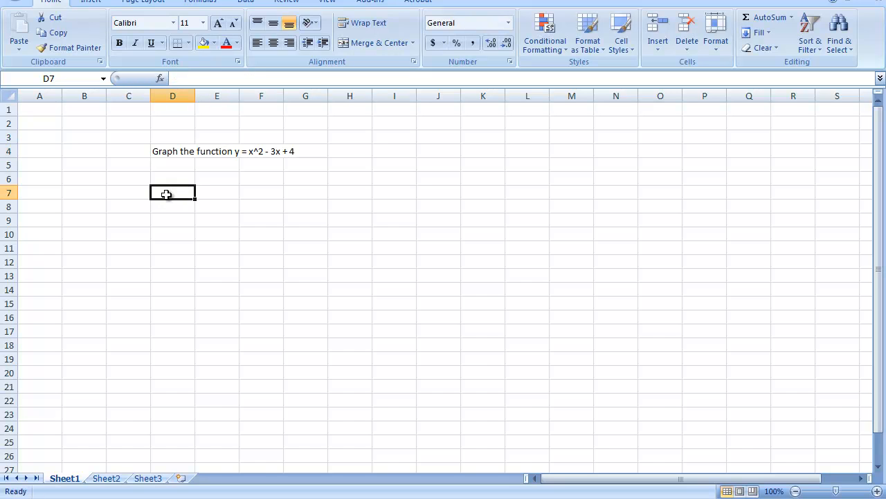
type("x")
key("Tab")
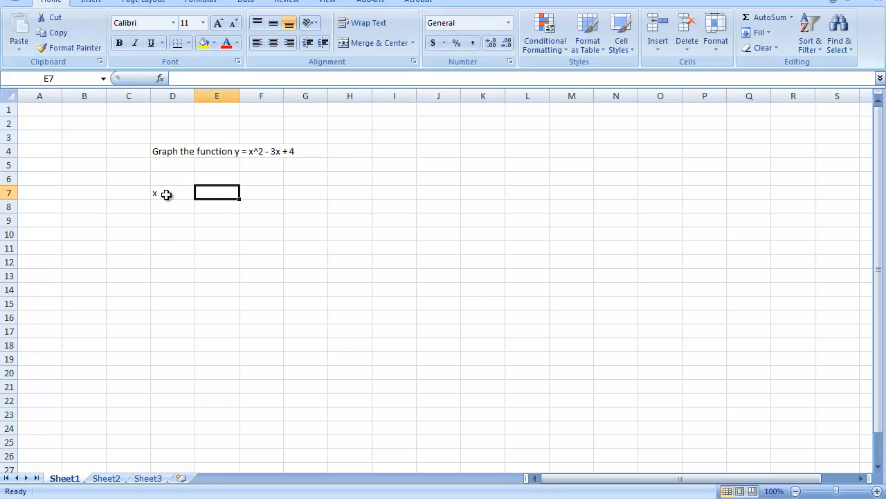
type("y")
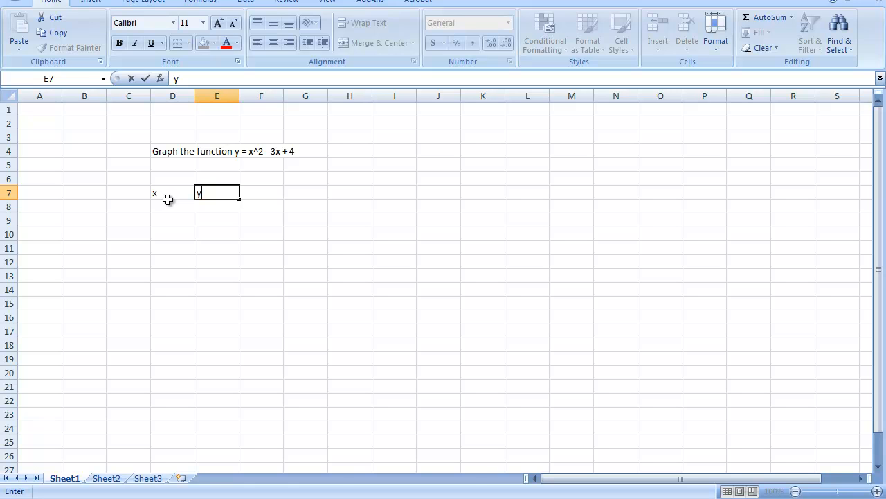
left_click(169, 203)
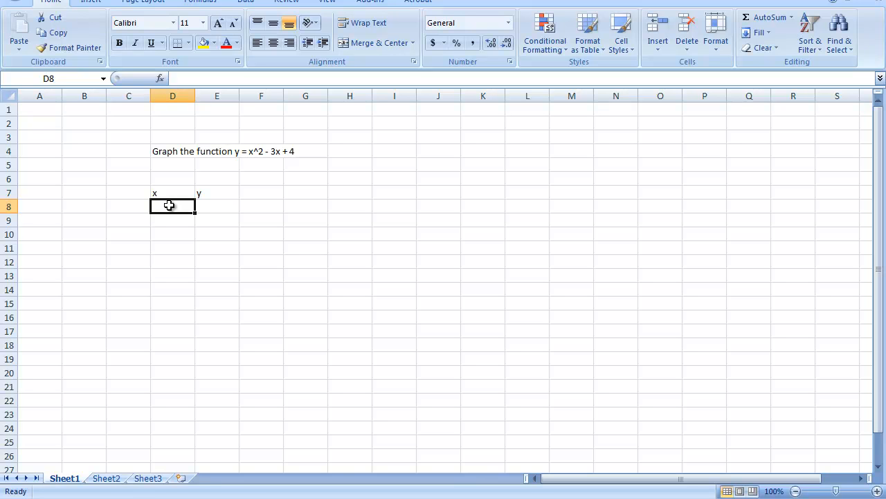
Enter x values -3, -2.5 and -2 below the x header and extend the series down to 4.5 in D23
type("-3")
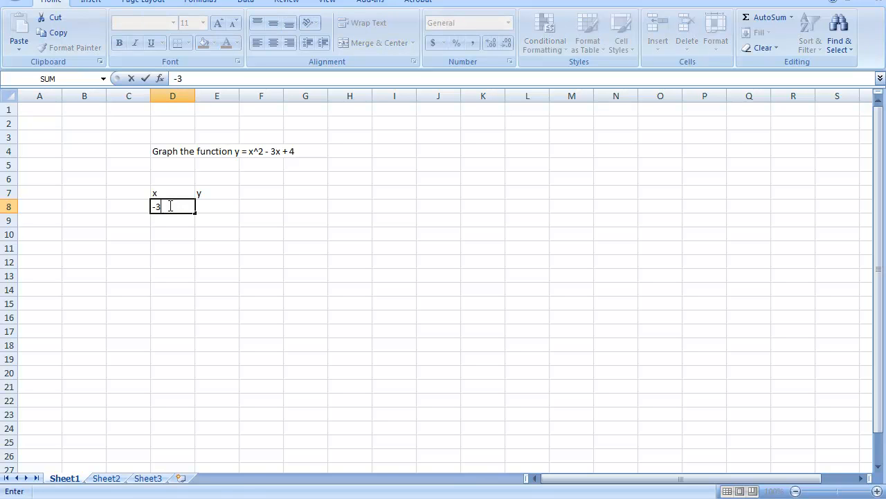
key("Return")
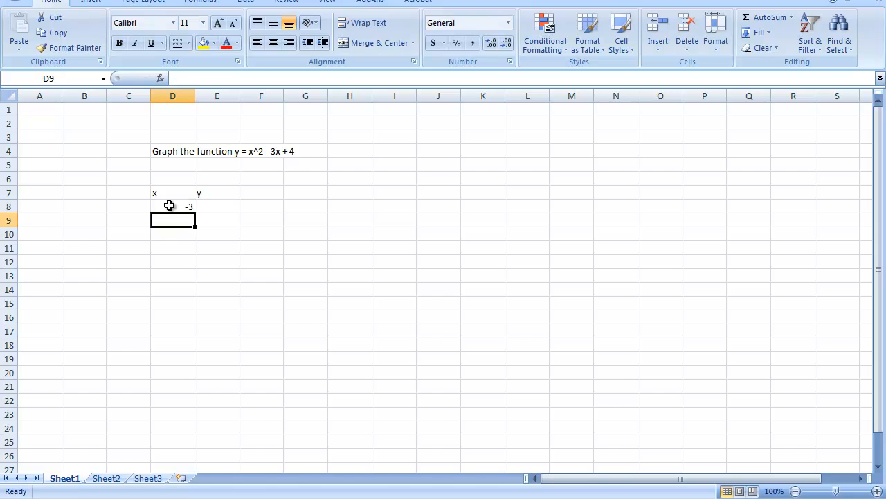
type("-2.5")
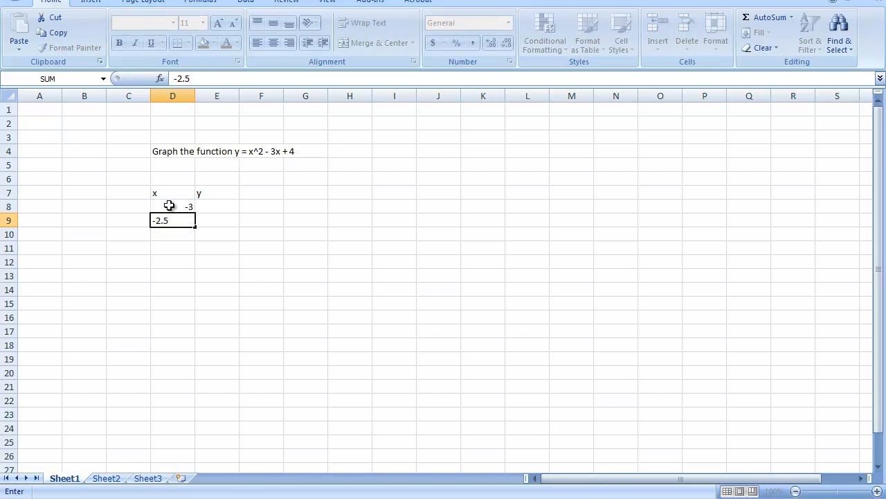
key("Return")
type("-2")
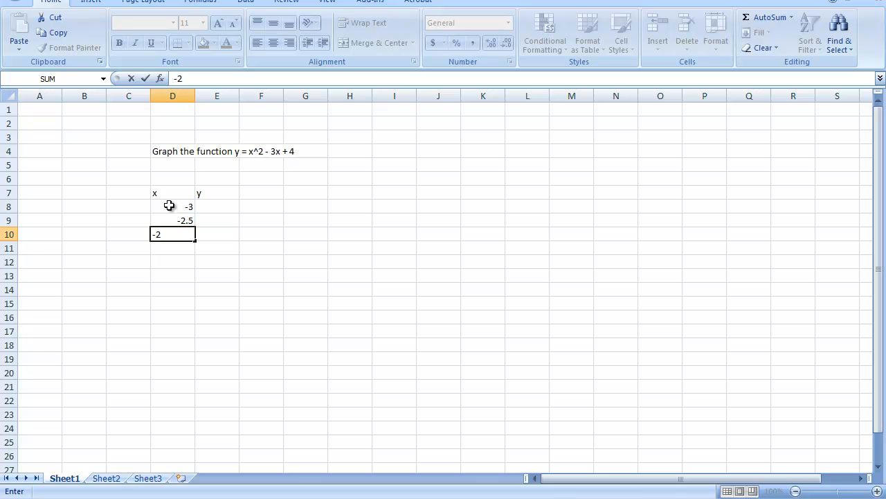
key("Return")
left_click_drag(169, 205, 194, 425)
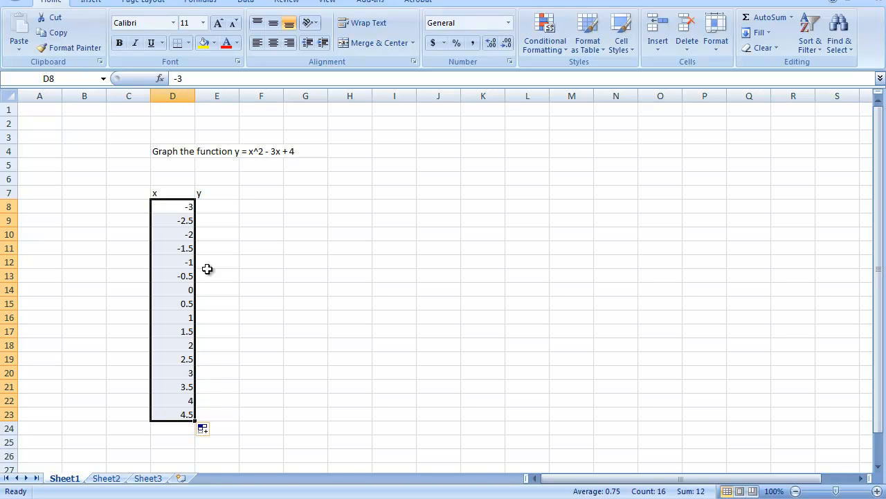
Enter the formula =D8^2-3*D8+4 in cell E8 for the first y value
left_click(212, 208)
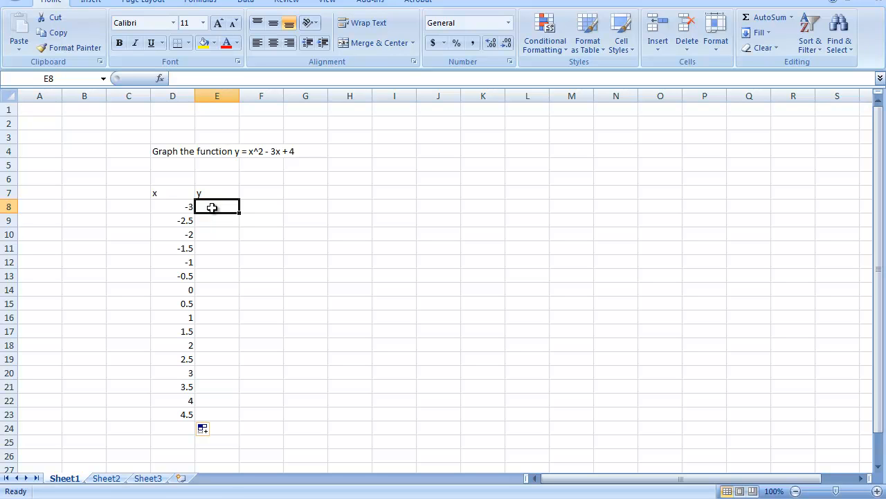
type("=")
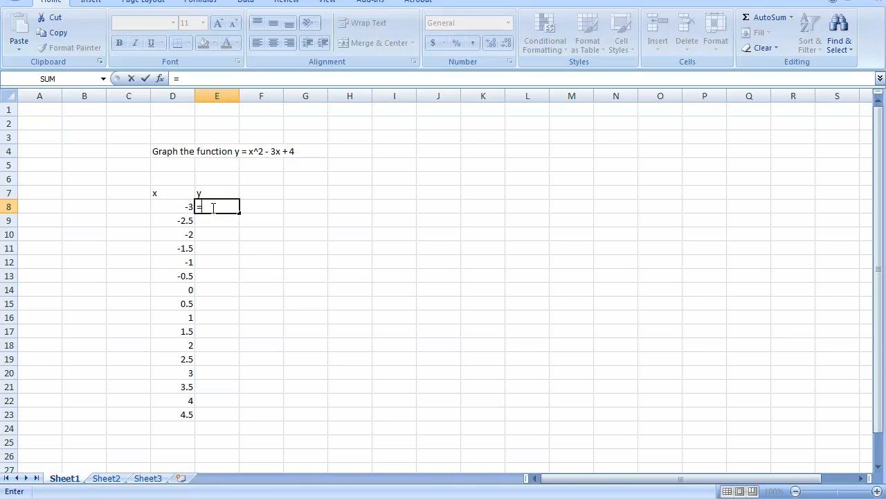
left_click(186, 205)
type("^2")
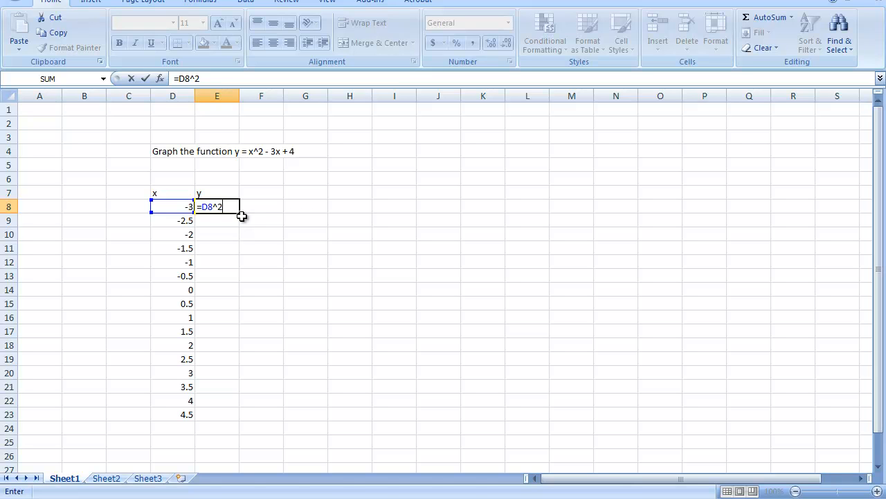
type("-3*")
left_click(178, 206)
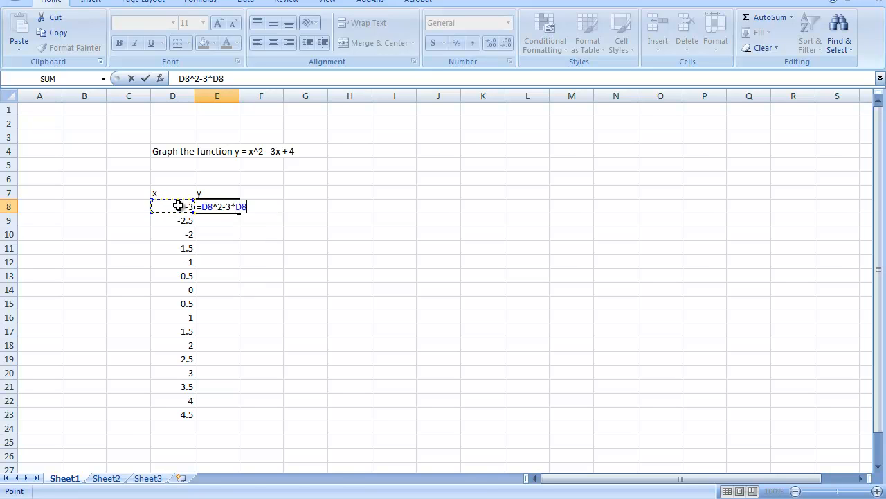
type("+4")
key("Return")
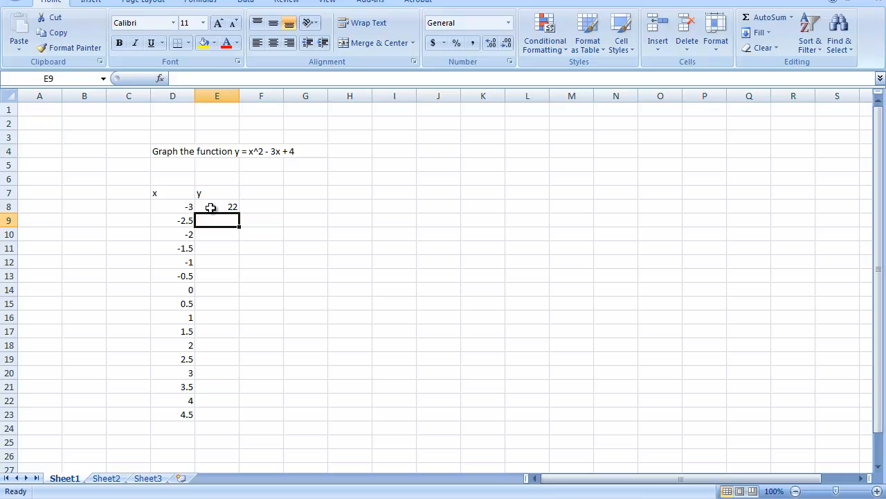
Fill the y formula from E8 down to E23
left_click(211, 207)
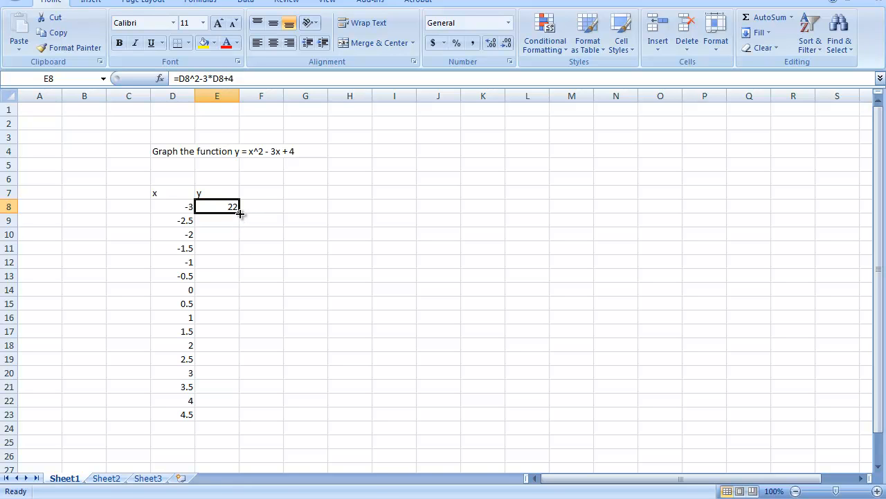
left_click_drag(239, 214, 240, 214)
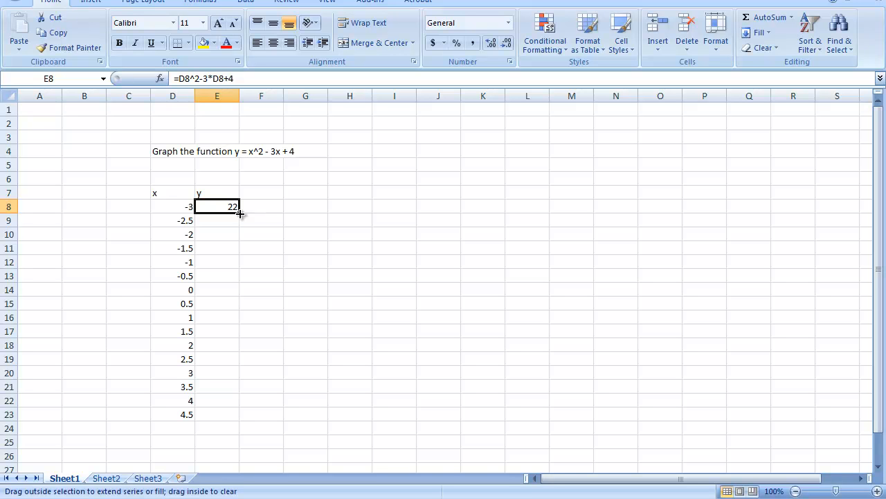
left_click_drag(240, 214, 239, 216)
left_click_drag(237, 247, 228, 420)
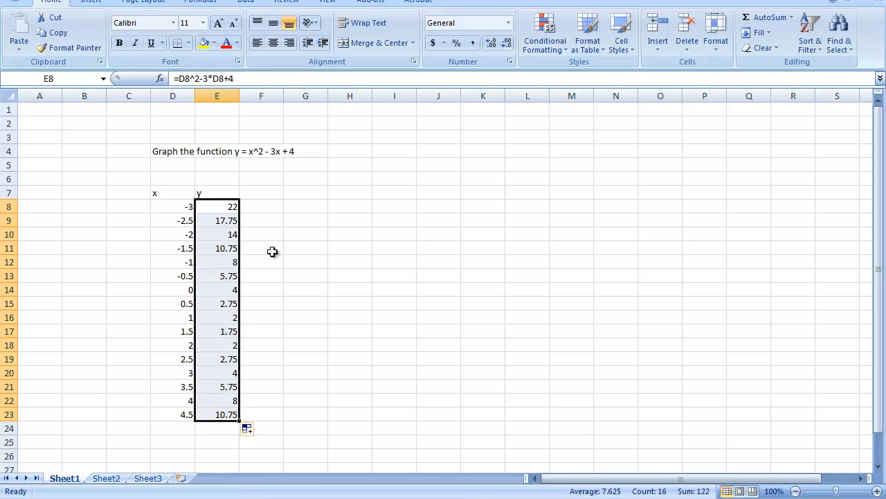
Inspect the copied formulas in several cells of the y column
left_click(210, 221)
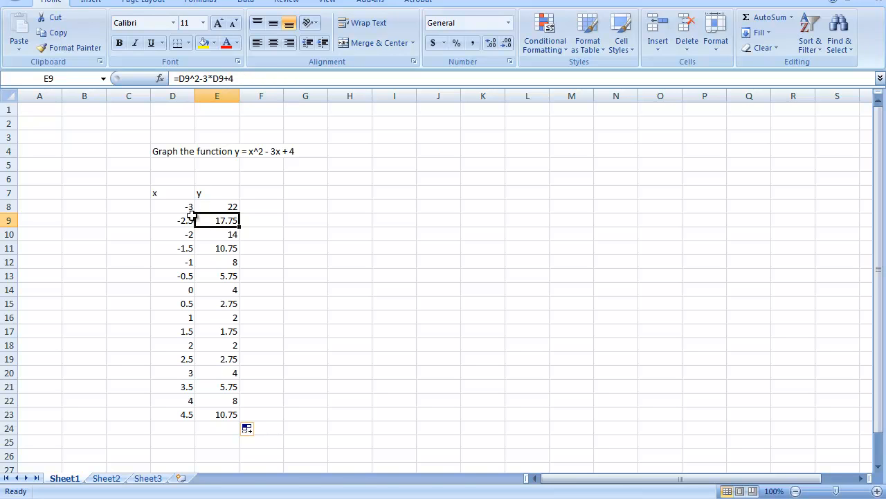
left_click(228, 261)
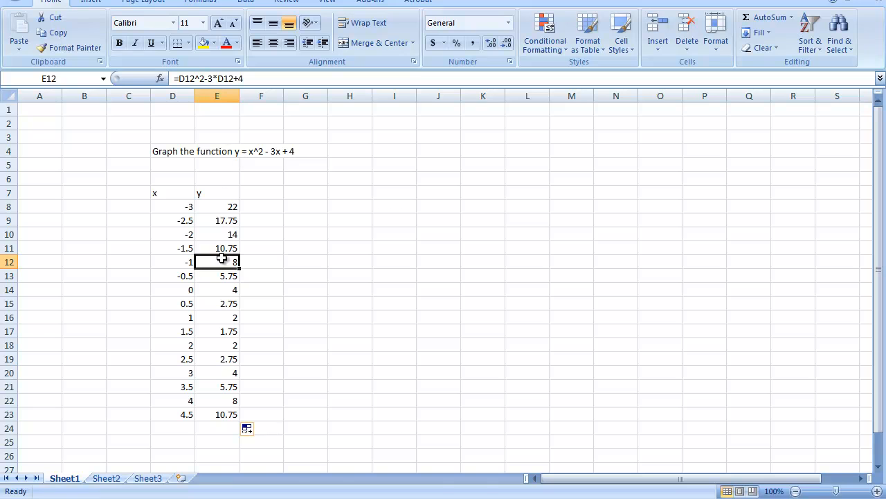
left_click(259, 335)
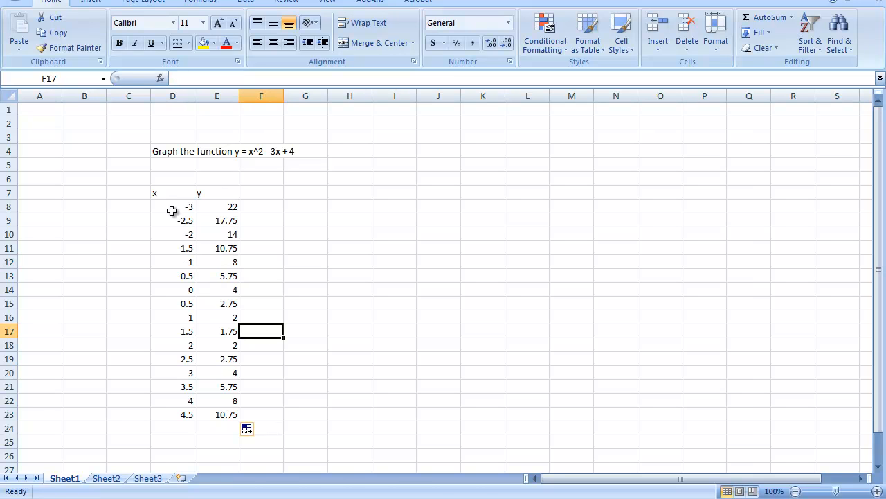
left_click_drag(162, 192, 220, 194)
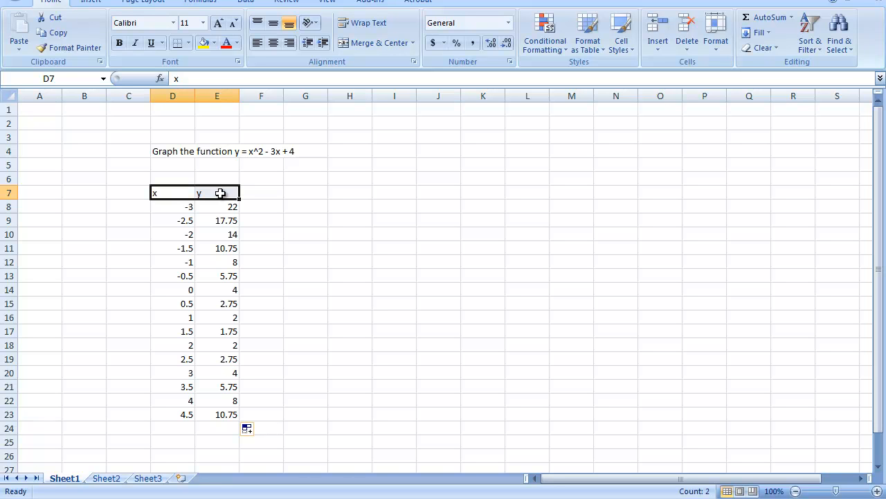
Label cell D25 as Total:
left_click(180, 439)
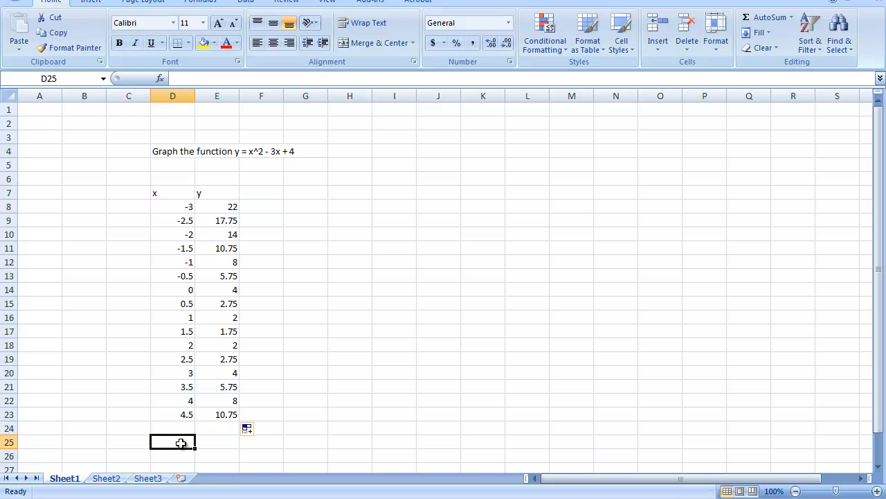
type("Total:")
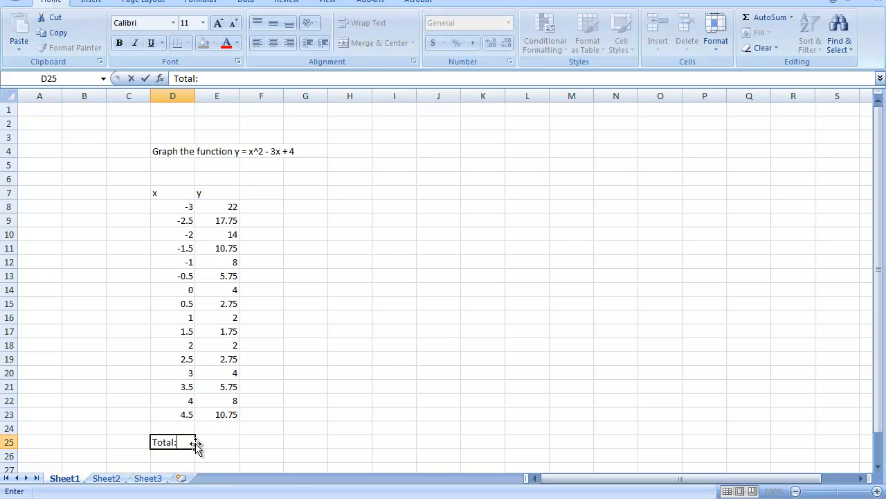
left_click(203, 441)
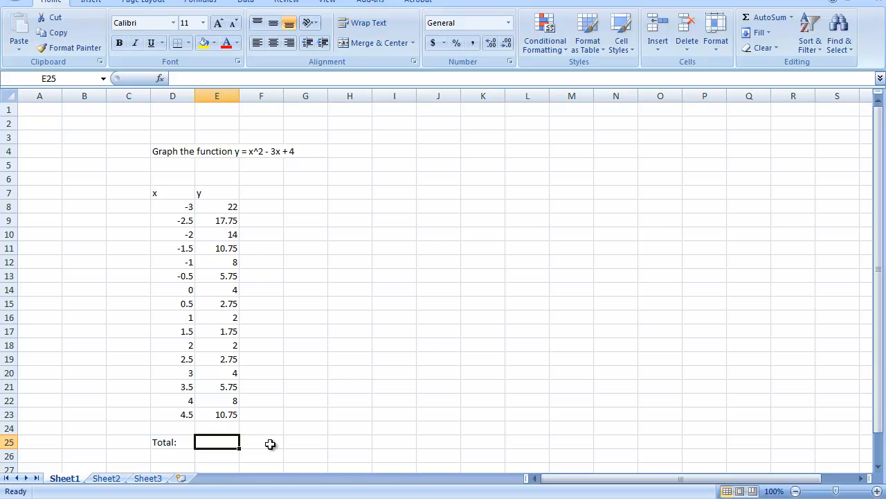
Enter =SUM(E8:E23) in cell E25 to total the y values
type("=SU")
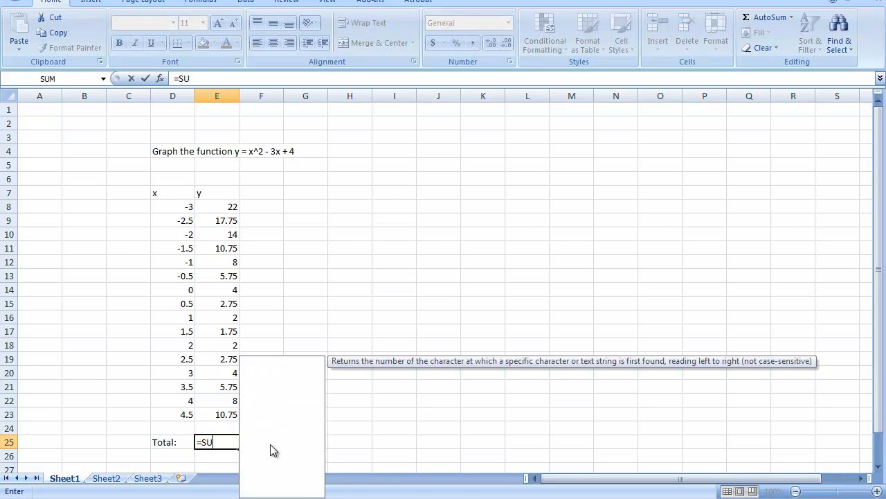
type("M")
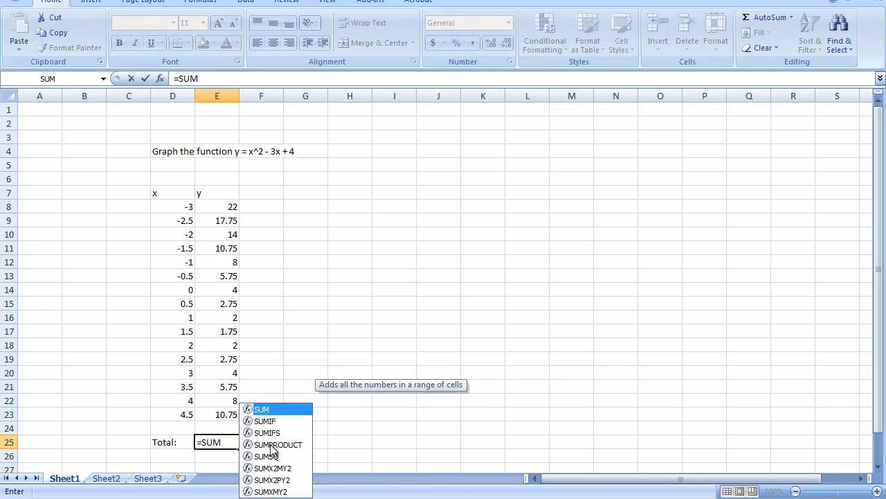
type("(")
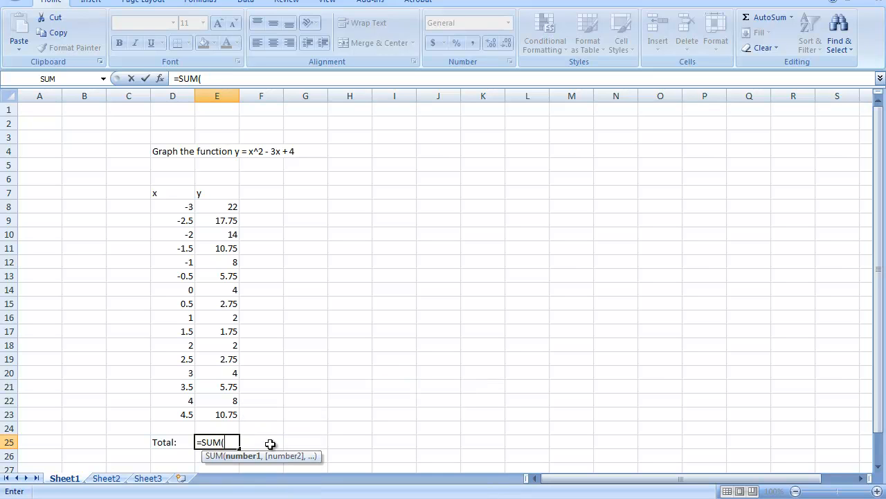
left_click(231, 207)
left_click_drag(231, 206, 229, 413)
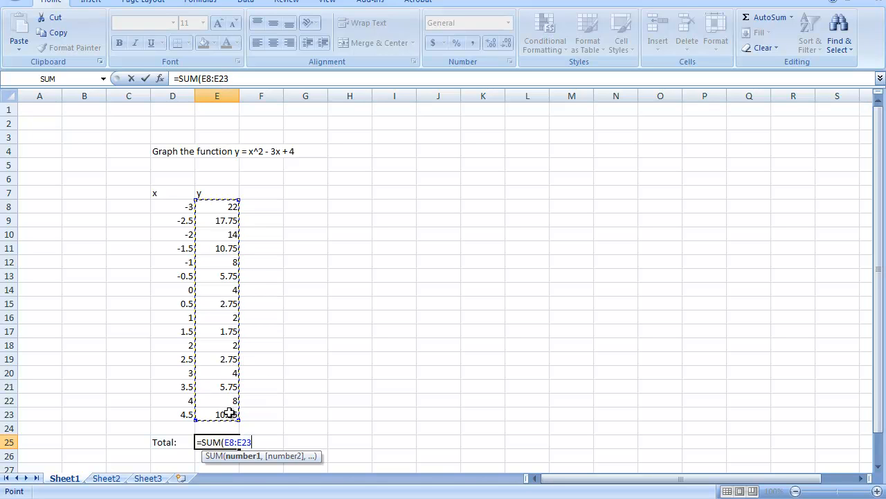
type(")")
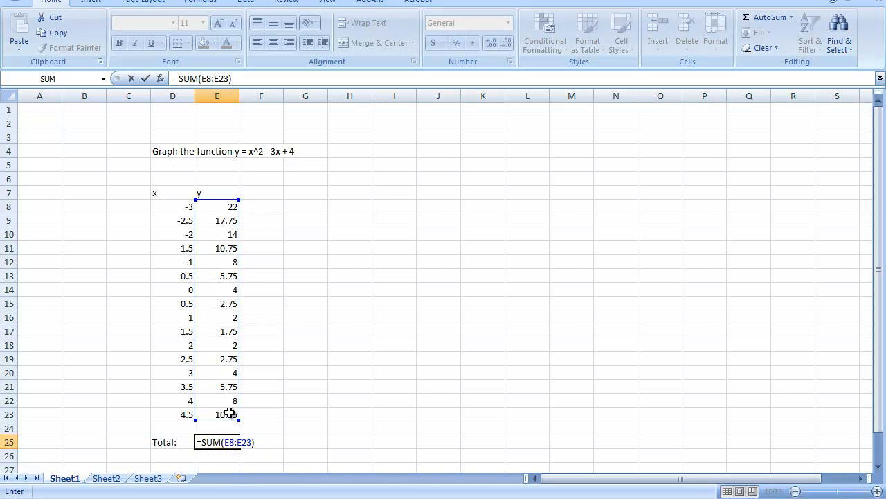
key("Return")
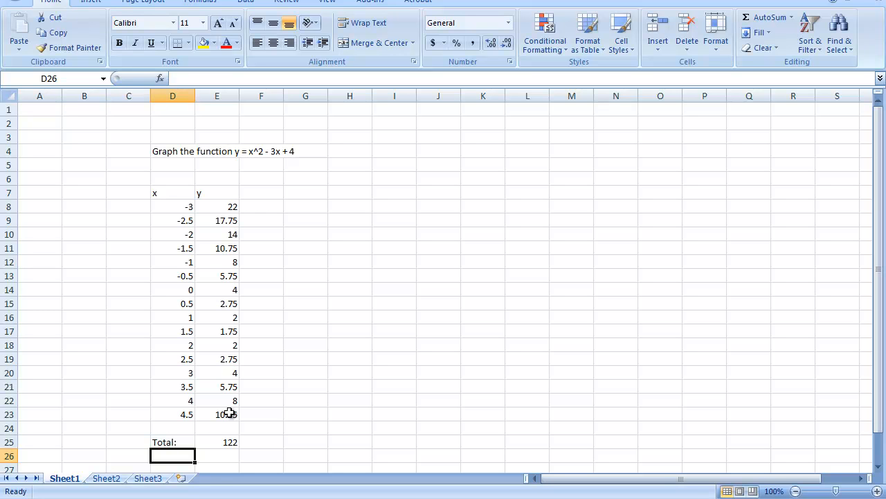
Select the x and y values in D8:E23 and insert a scatter chart with smooth lines and markers
left_click_drag(178, 207, 222, 413)
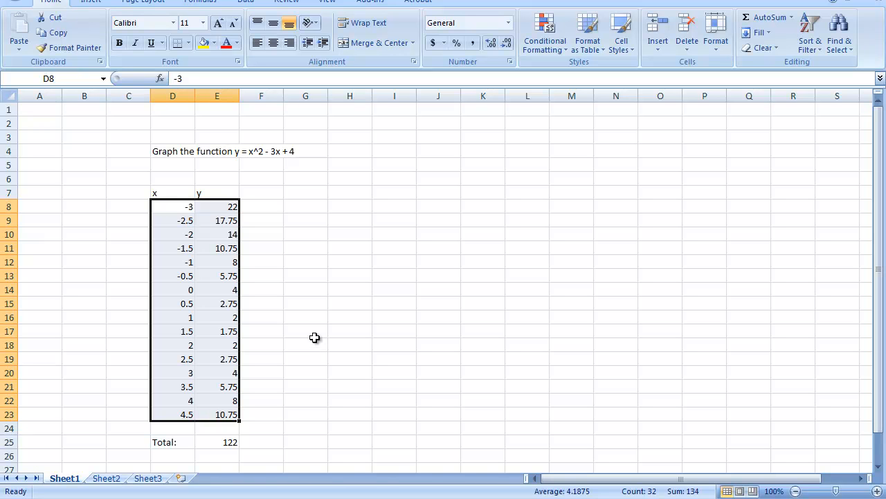
left_click(93, 3)
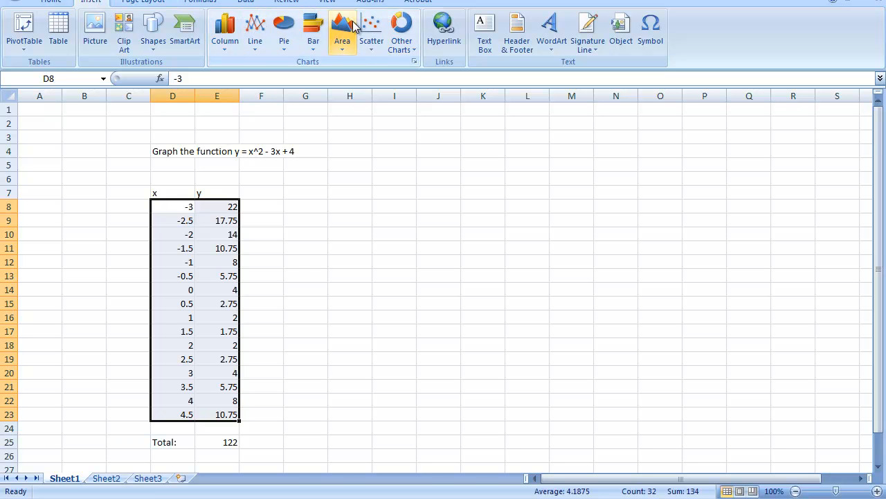
left_click(259, 28)
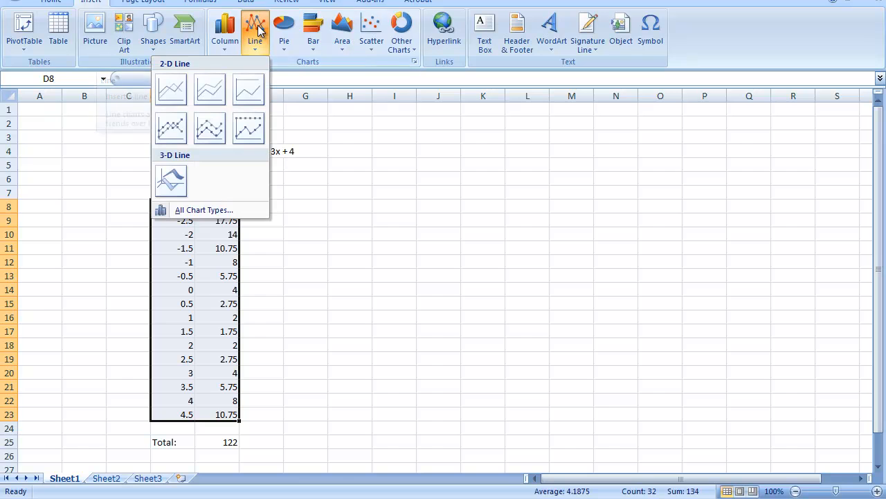
left_click(367, 27)
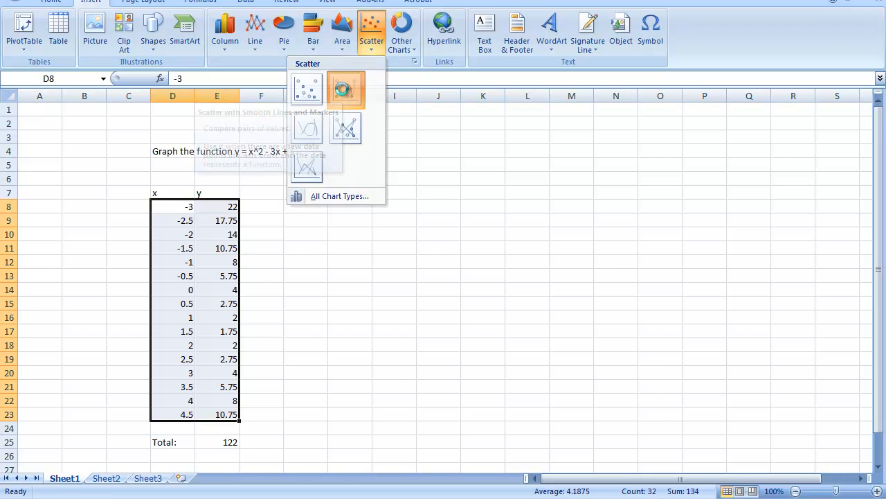
left_click(345, 90)
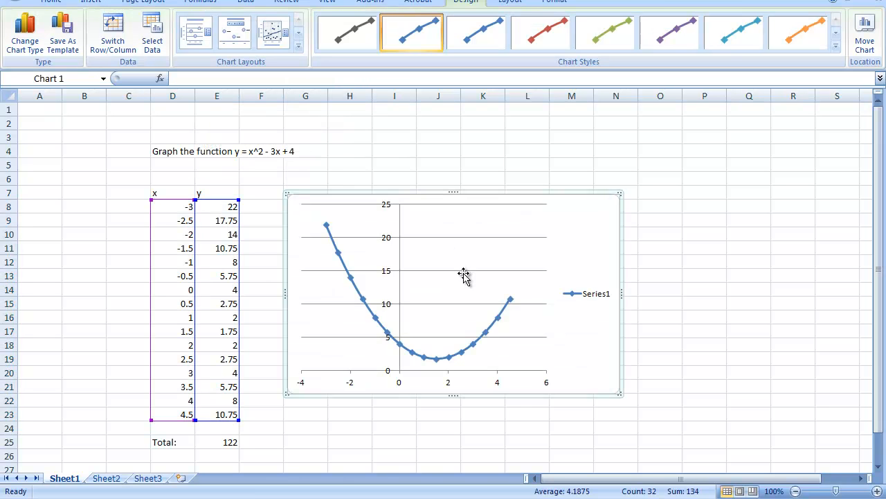
Enlarge the chart by stretching its lower-right corner outward and its top edge upward
left_click_drag(619, 393, 776, 441)
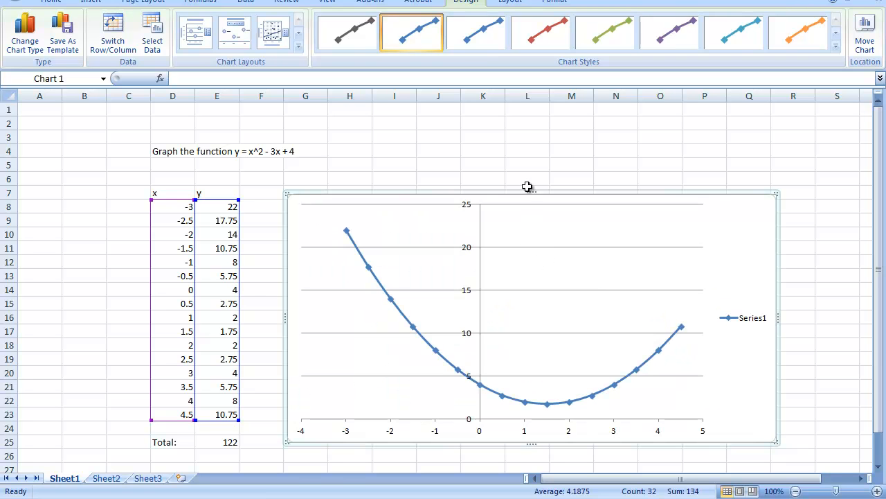
left_click_drag(530, 189, 527, 130)
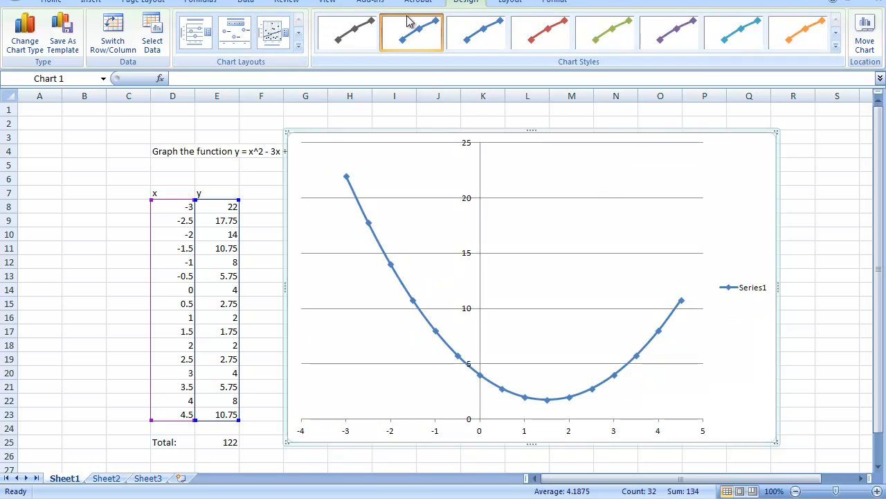
Add a centered overlay chart title reading Graph of y = x^2 - 3x + 4
left_click(511, 3)
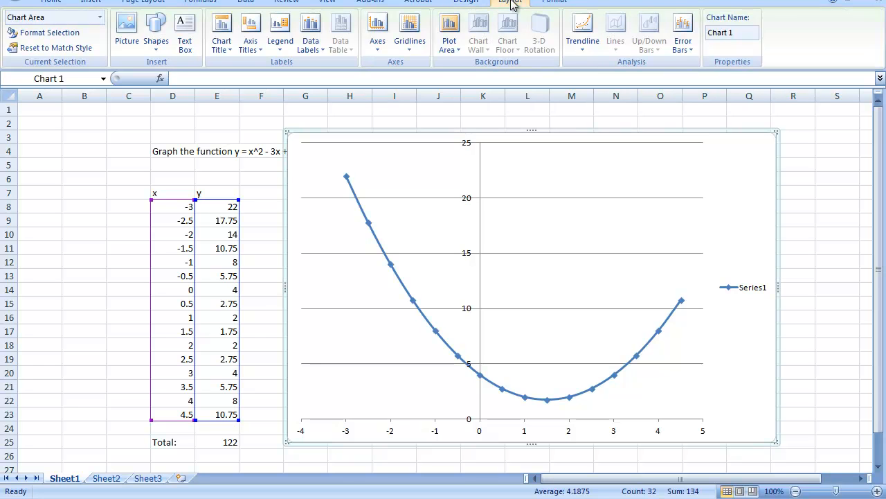
left_click(280, 33)
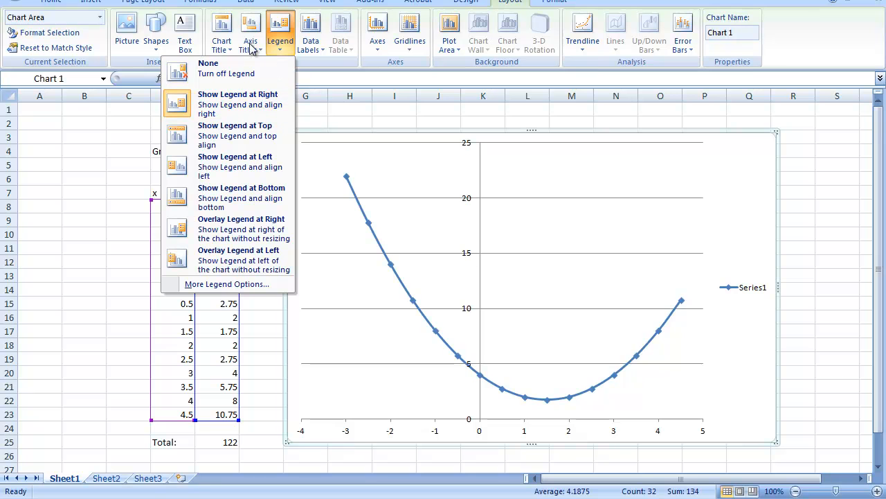
left_click(222, 32)
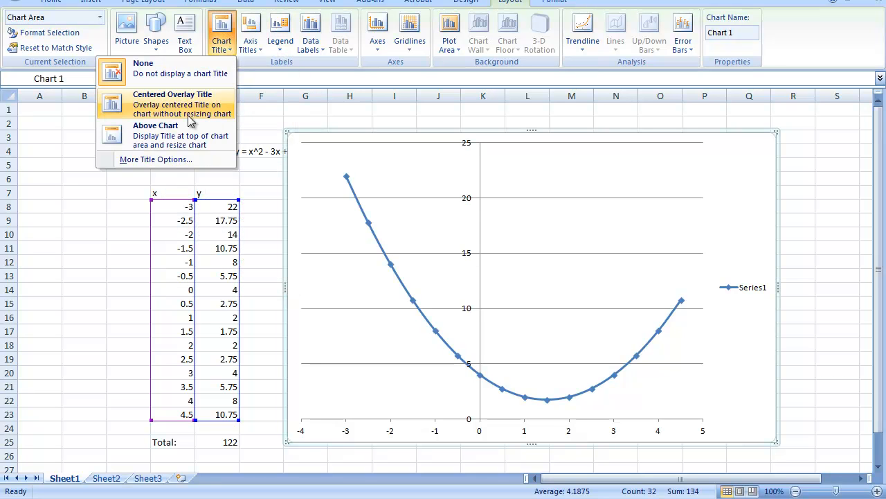
left_click(186, 138)
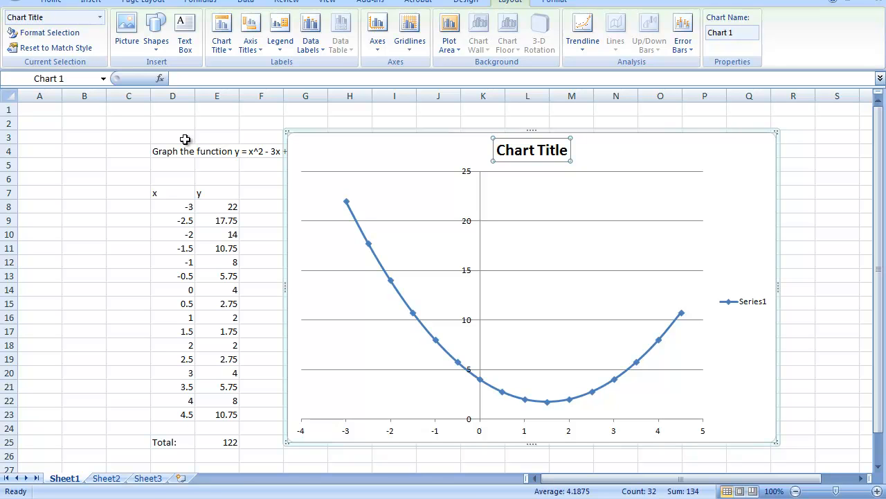
type("Graph of y = x^2")
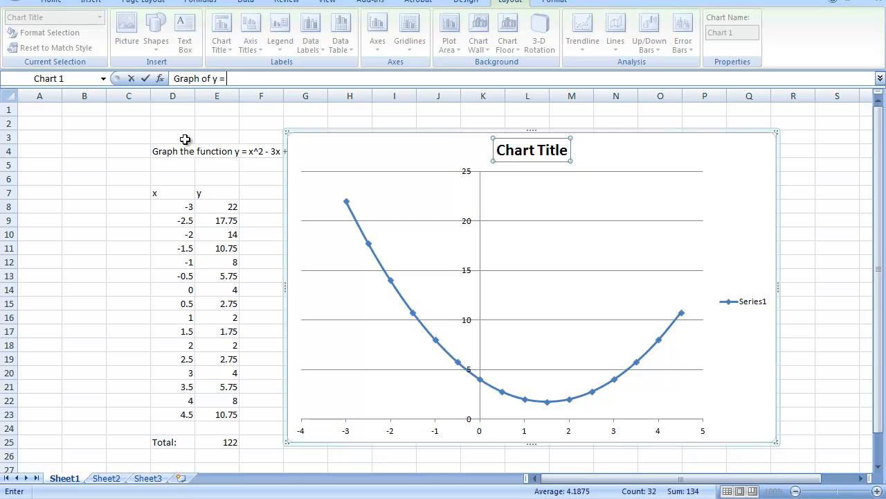
type(" - 3x + 4")
key("Return")
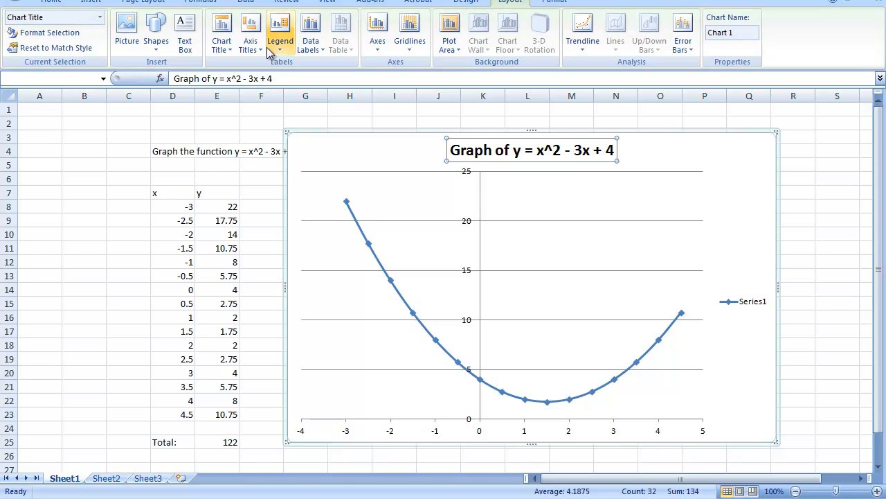
Add a horizontal axis title below the axis reading x
left_click(250, 43)
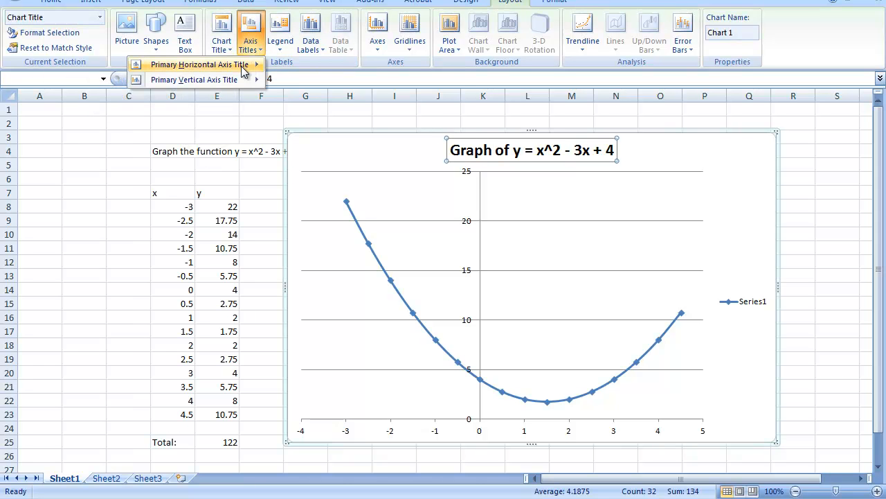
mouse_move(243, 66)
left_click(309, 103)
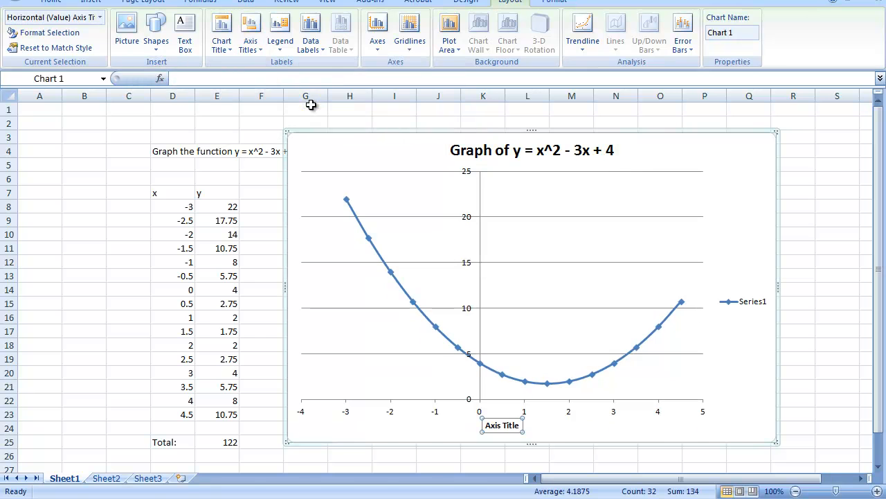
type("x")
key("Return")
Add a rotated vertical axis title reading y
left_click(251, 43)
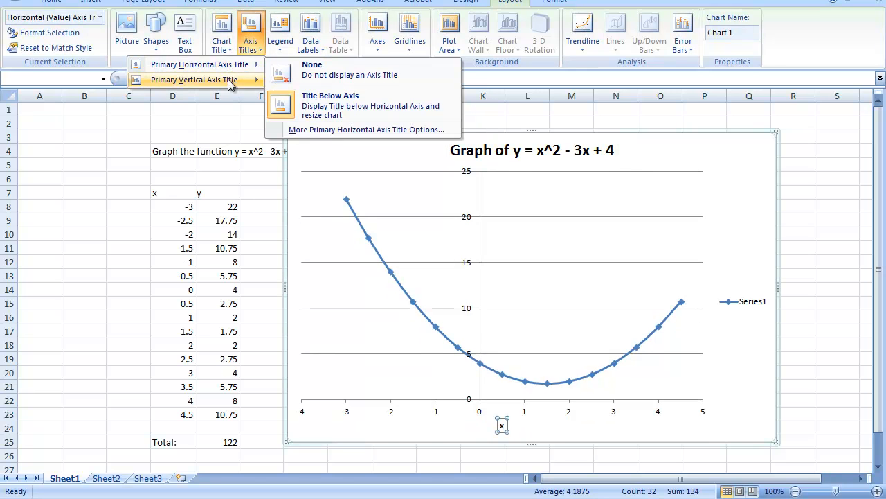
mouse_move(232, 80)
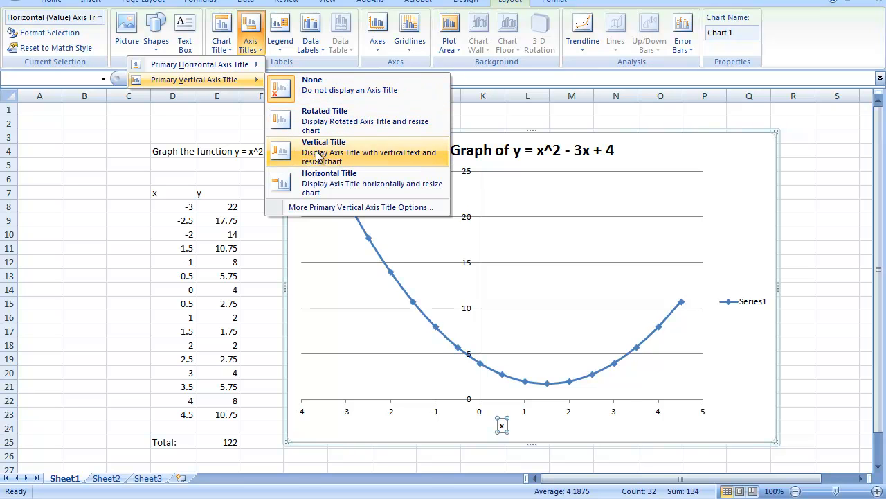
left_click(319, 122)
type("y")
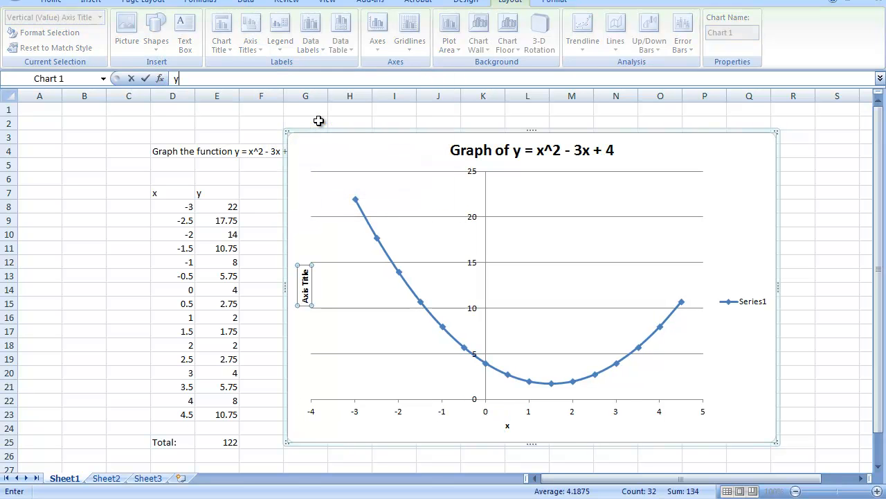
key("Return")
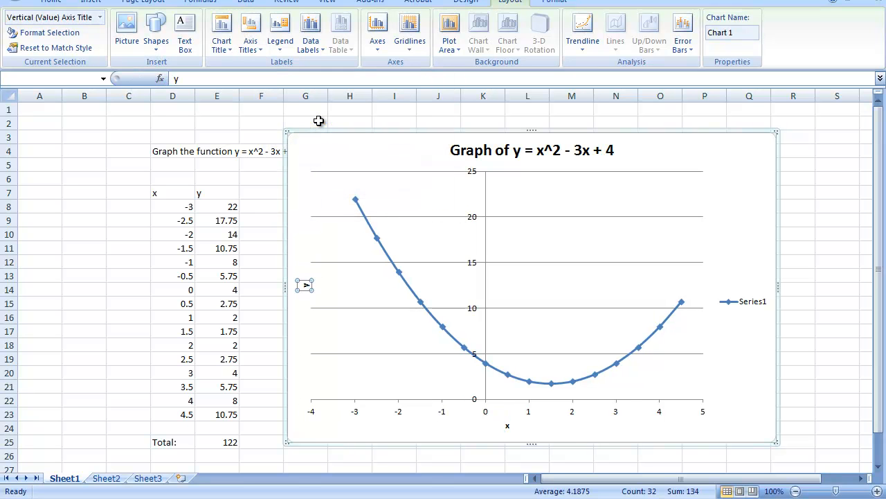
Move the chart slightly to the right, away from the table
left_click(84, 164)
left_click_drag(404, 146, 438, 151)
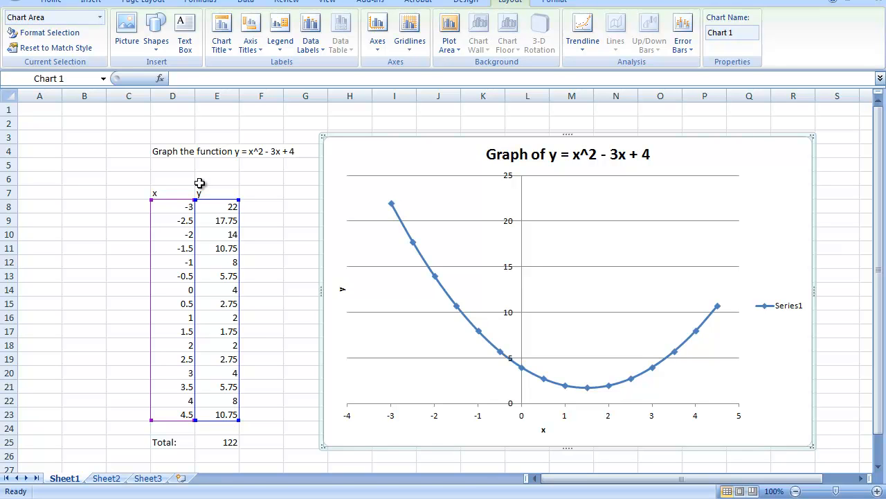
key("alt")
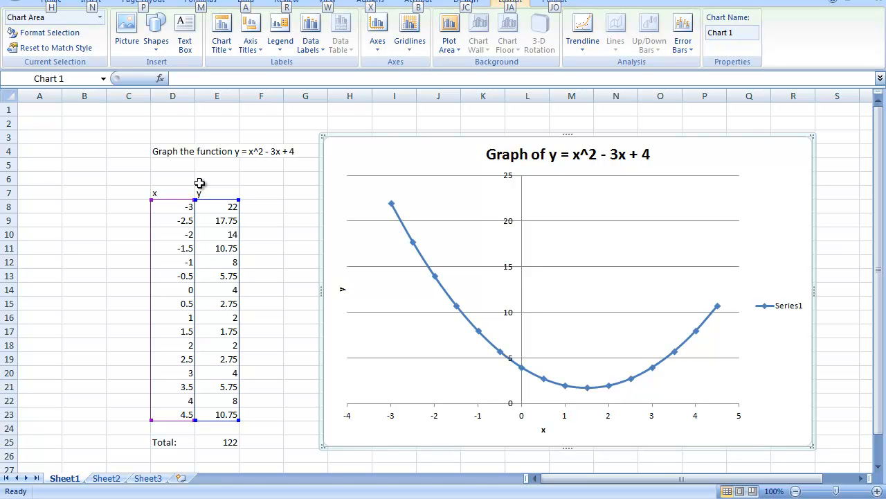